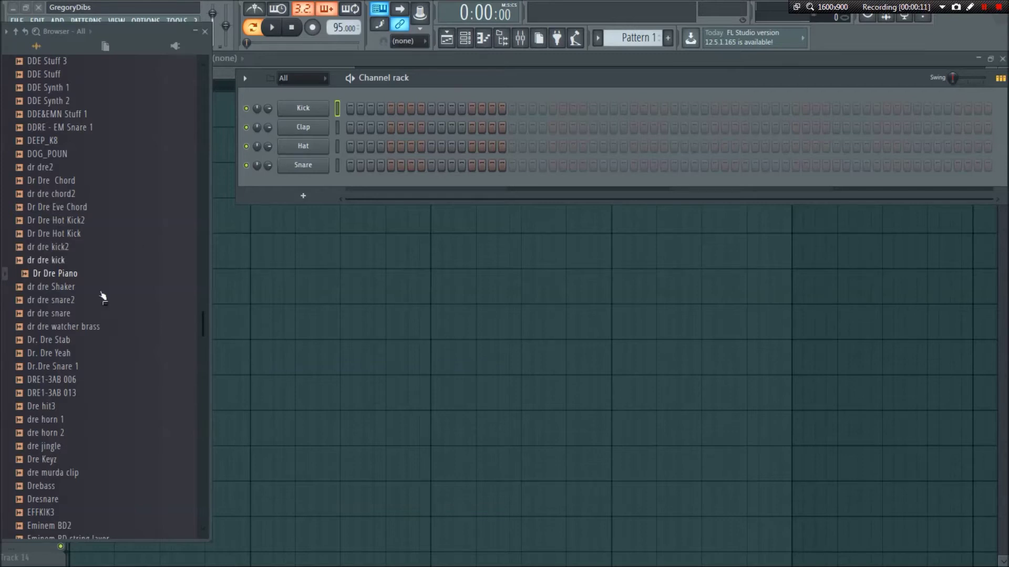
- Preview Dr Dre Piano in the Browser and drop it onto the Snare channel
mouse_move(207, 324)
mouse_down()
mouse_move(195, 246)
mouse_move(219, 168)
mouse_move(220, 339)
mouse_move(217, 317)
mouse_up()
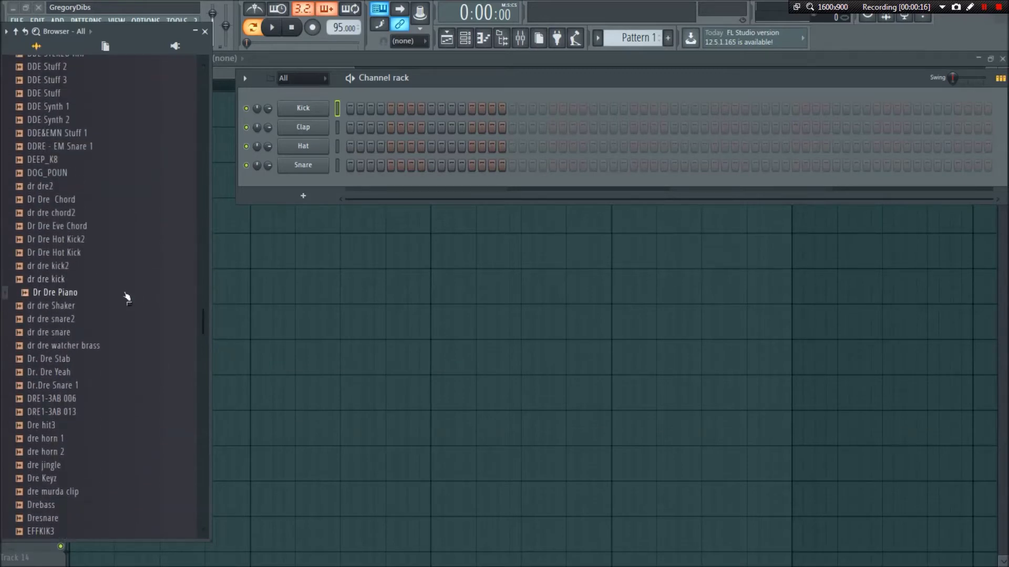
click(72, 297)
drag(74, 297, 571, 165)
- Open the Dr Dre Piano Channel settings and move the window aside
click(311, 165)
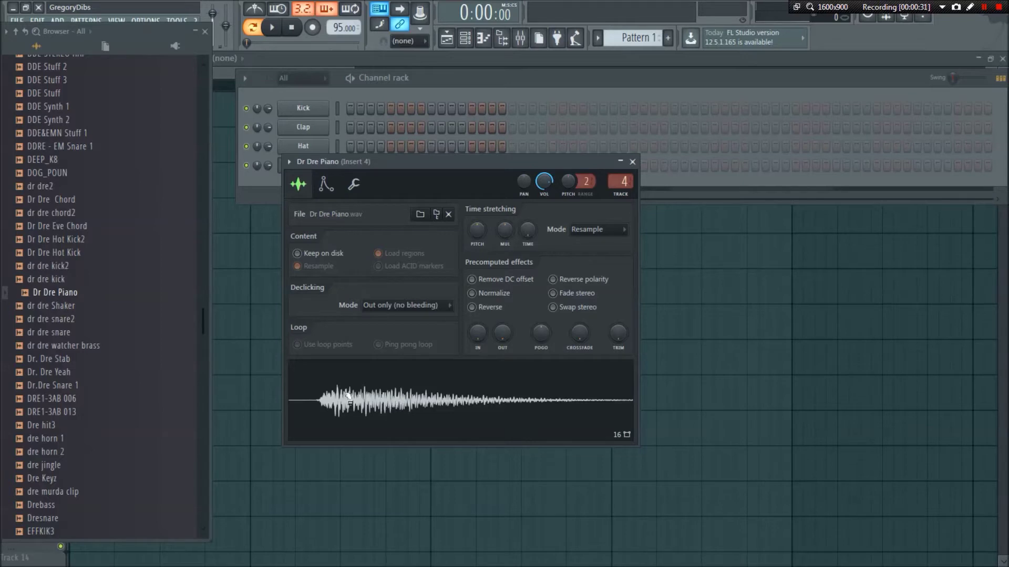
drag(348, 159, 494, 160)
click(319, 167)
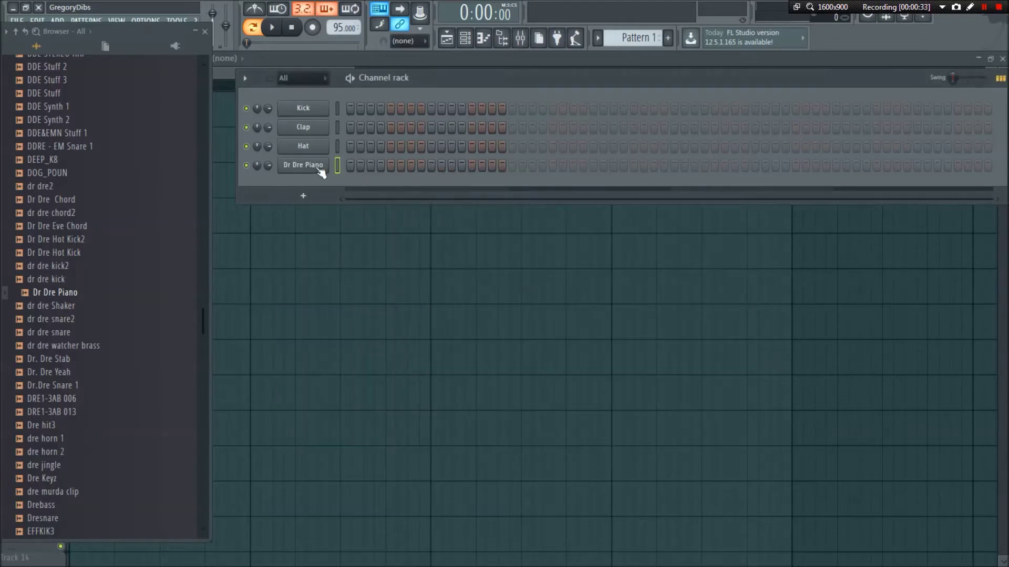
click(319, 167)
- Bring up the right-click menu on the piano sample's waveform
right_click(500, 406)
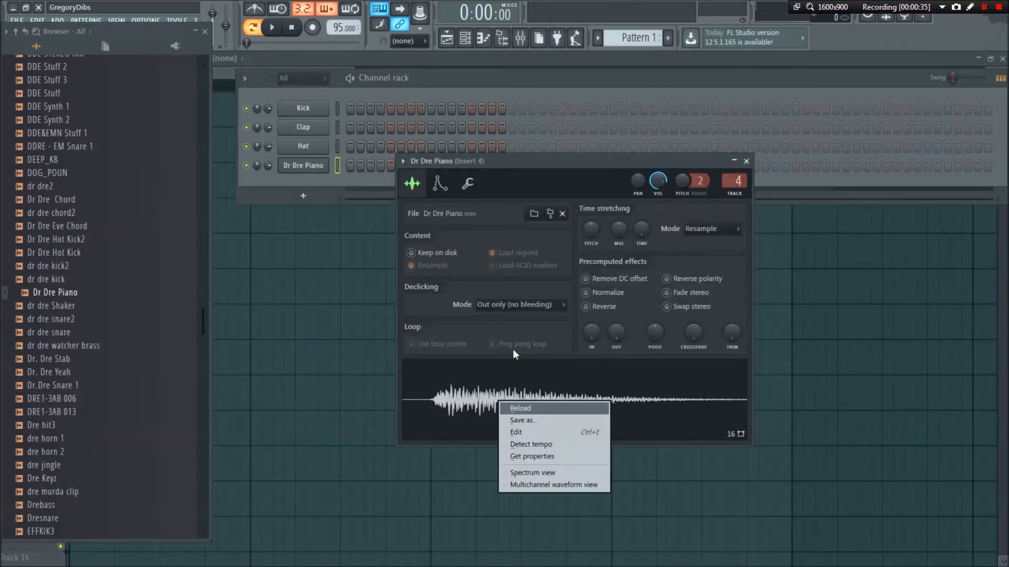
click(489, 164)
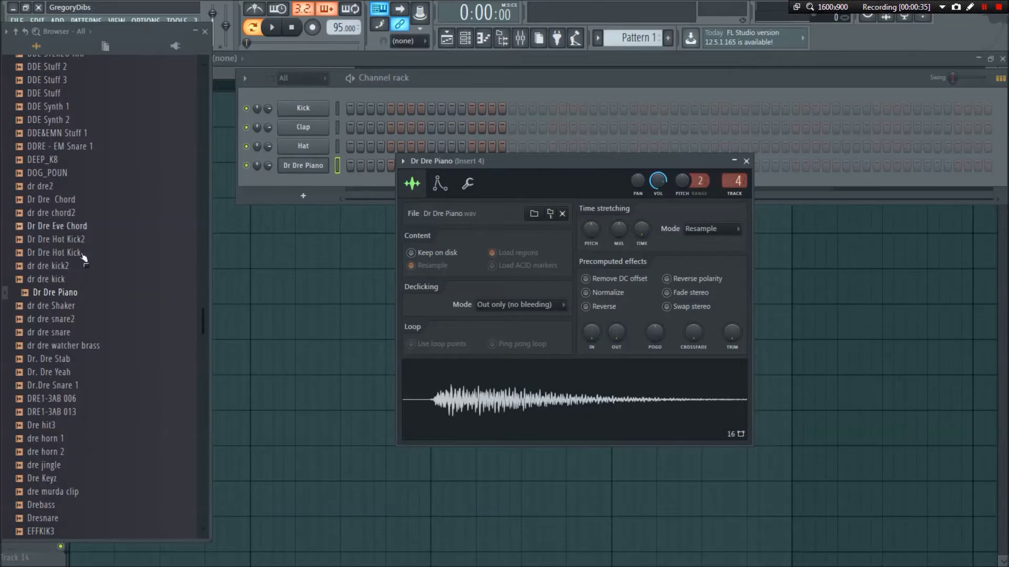
right_click(53, 295)
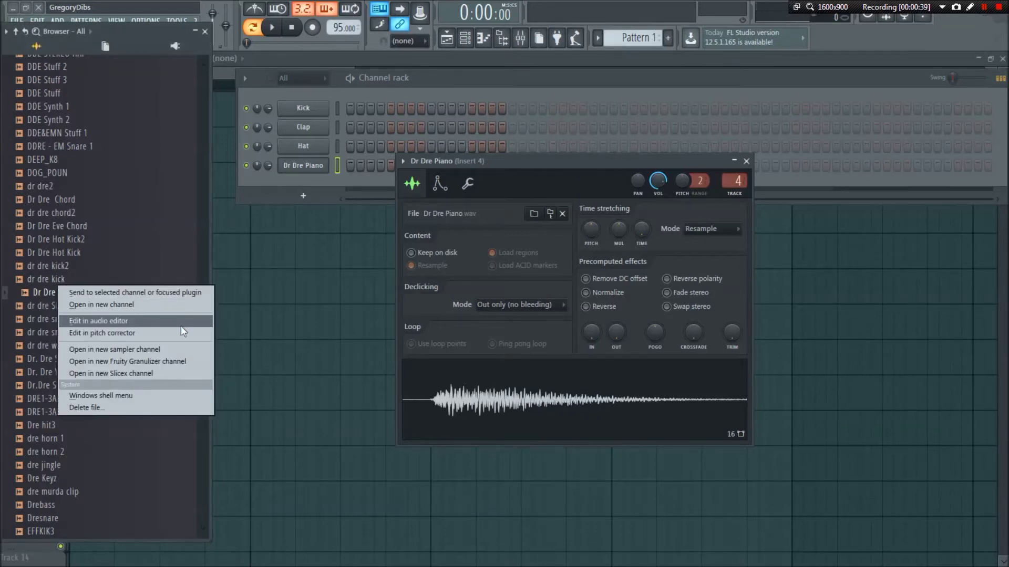
click(510, 170)
right_click(506, 391)
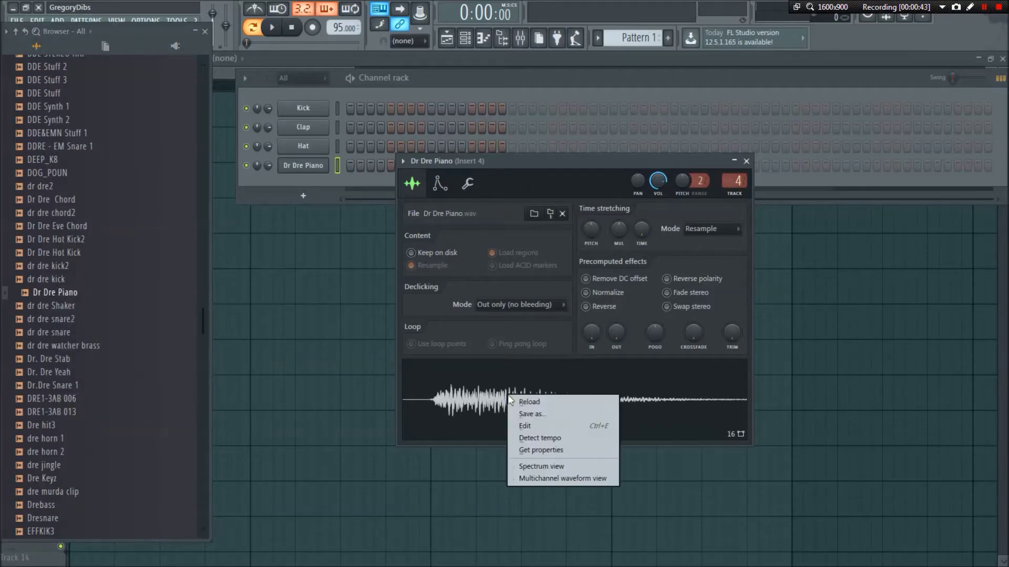
- Open the Dr Dre Piano sample in Edison and move the editor off the Channel rack
click(532, 425)
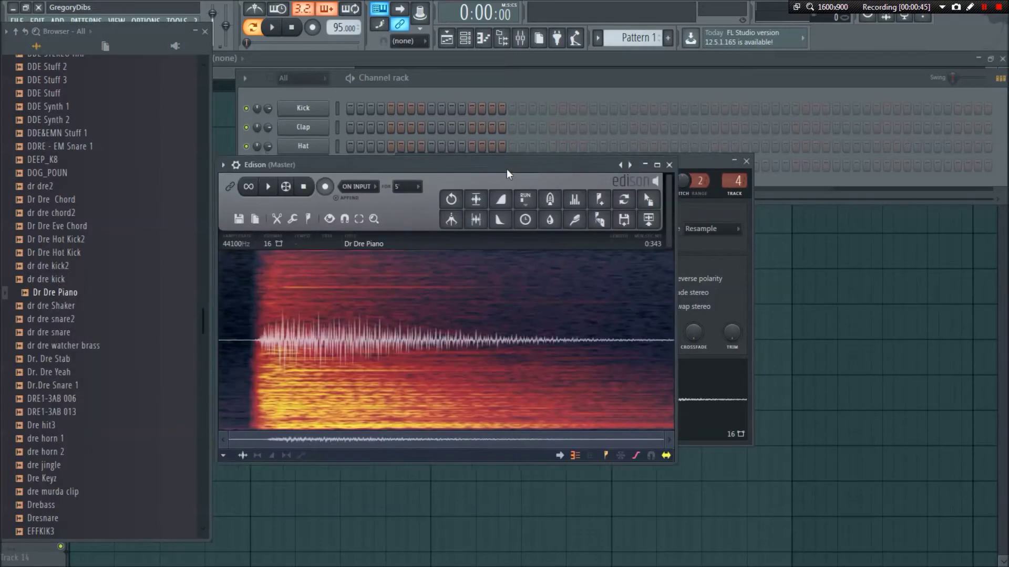
drag(507, 168, 523, 157)
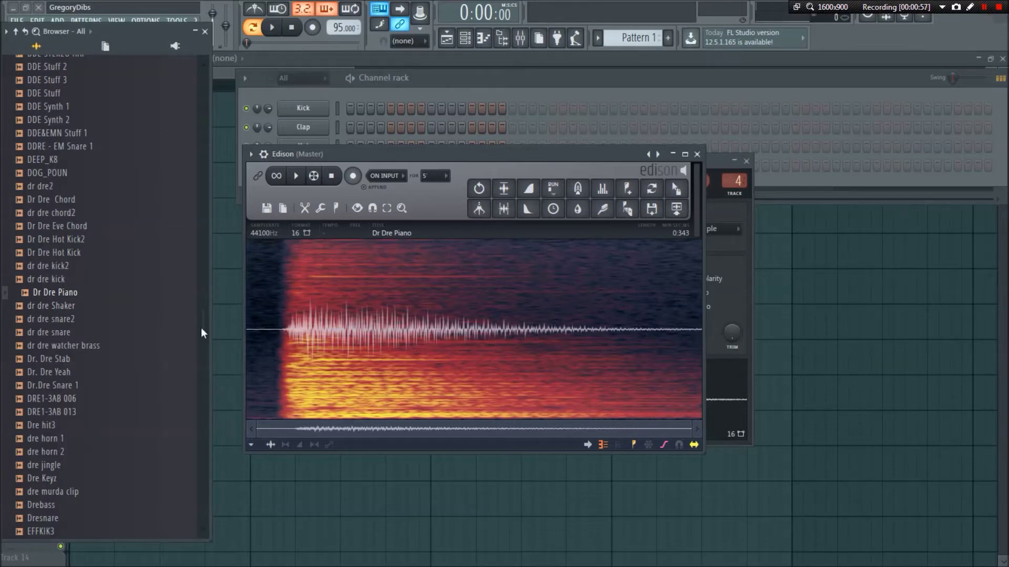
drag(361, 152, 383, 239)
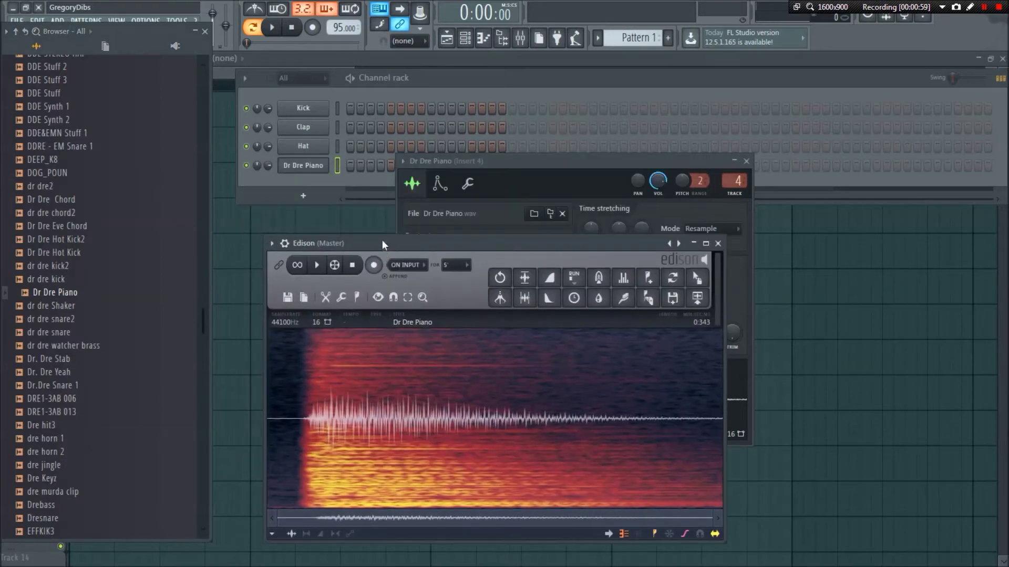
- Leave a single Dr Dre Piano hit on step 1 after auditioning steps 1 and 3
click(350, 166)
click(370, 167)
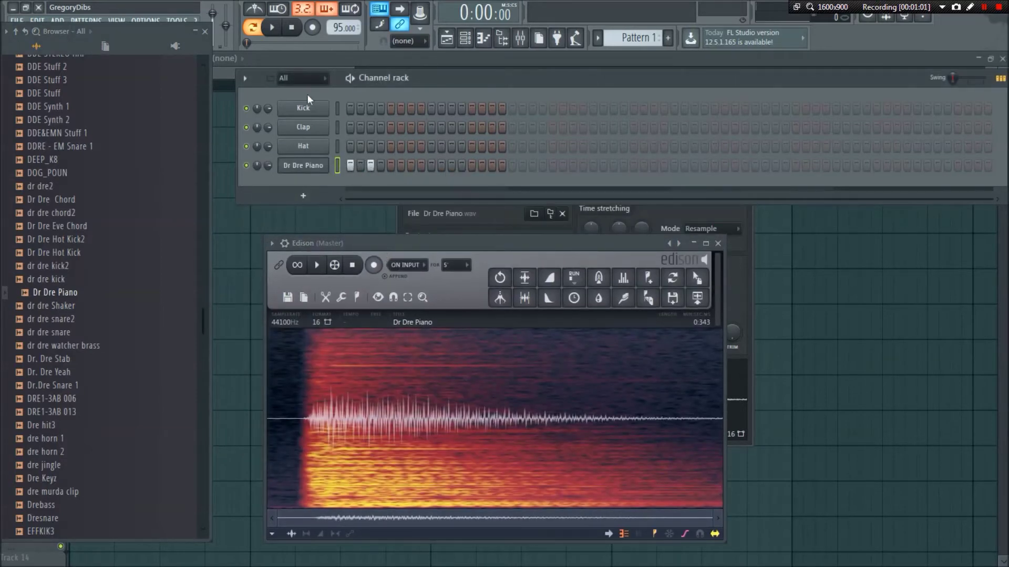
click(272, 29)
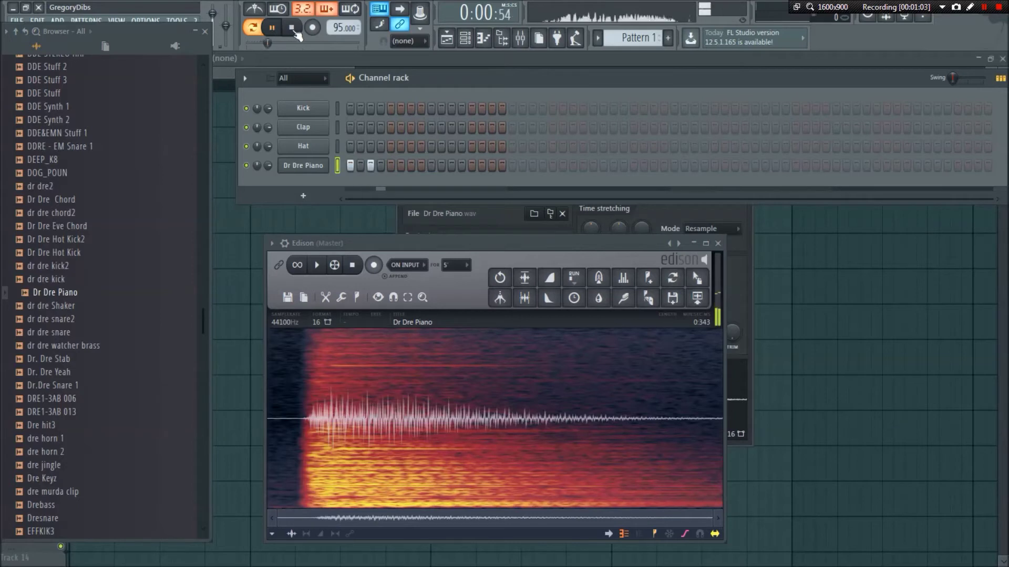
key(space)
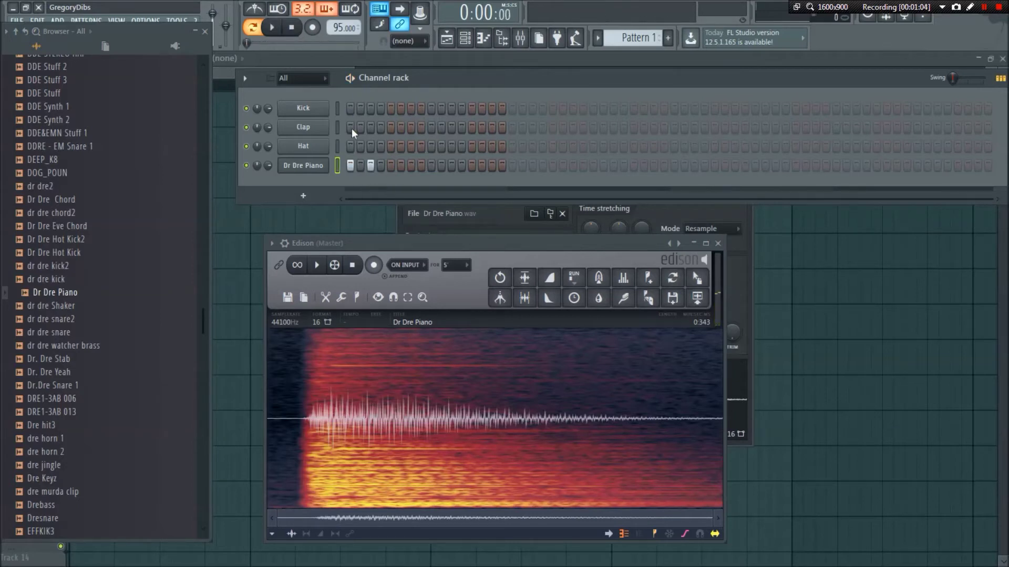
click(371, 166)
drag(465, 241, 456, 200)
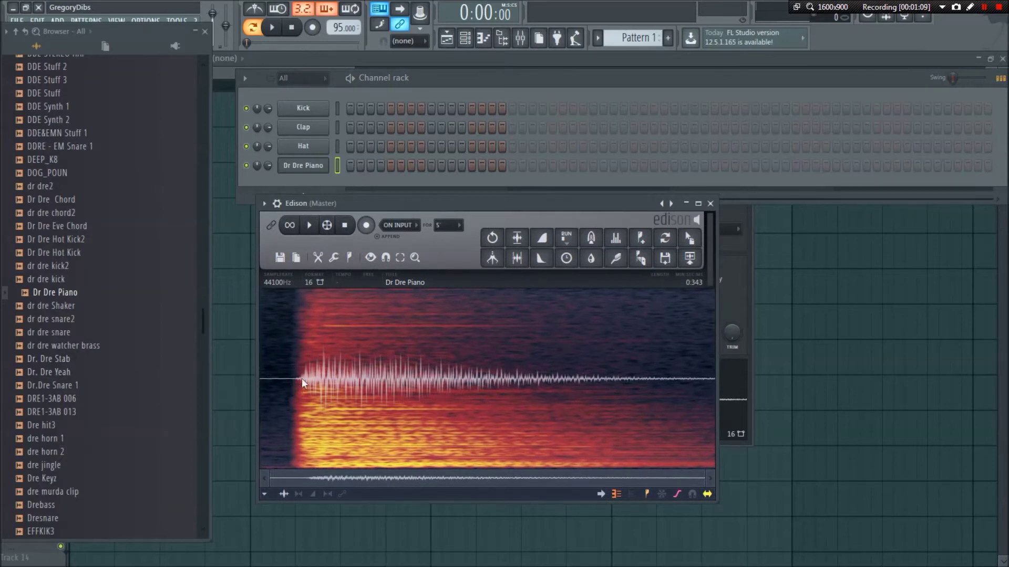
- Delete the 0:000–0:025 lead-in, listen back, and select the tail from 0:265 to the end
drag(293, 377, 260, 378)
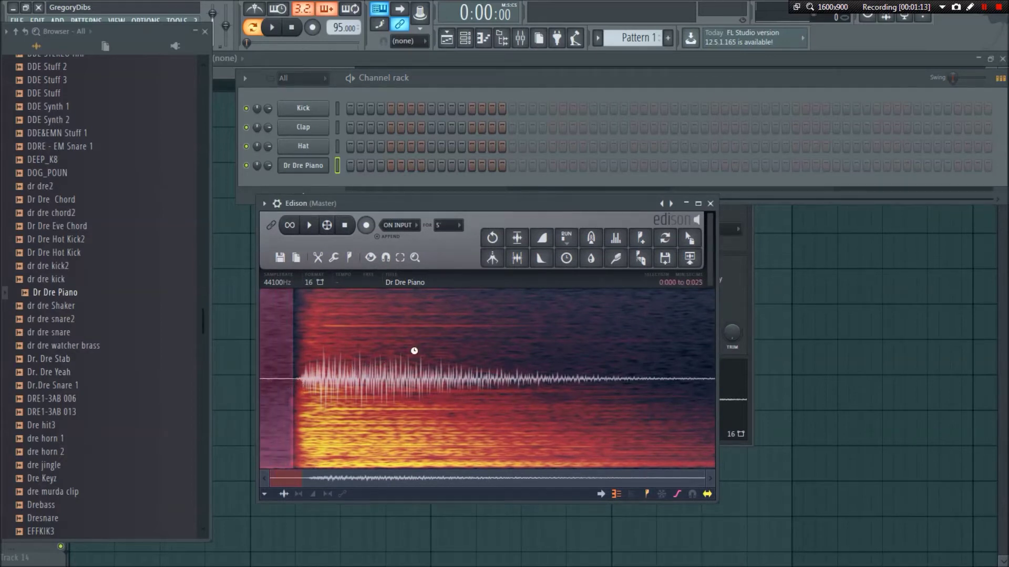
key(Delete)
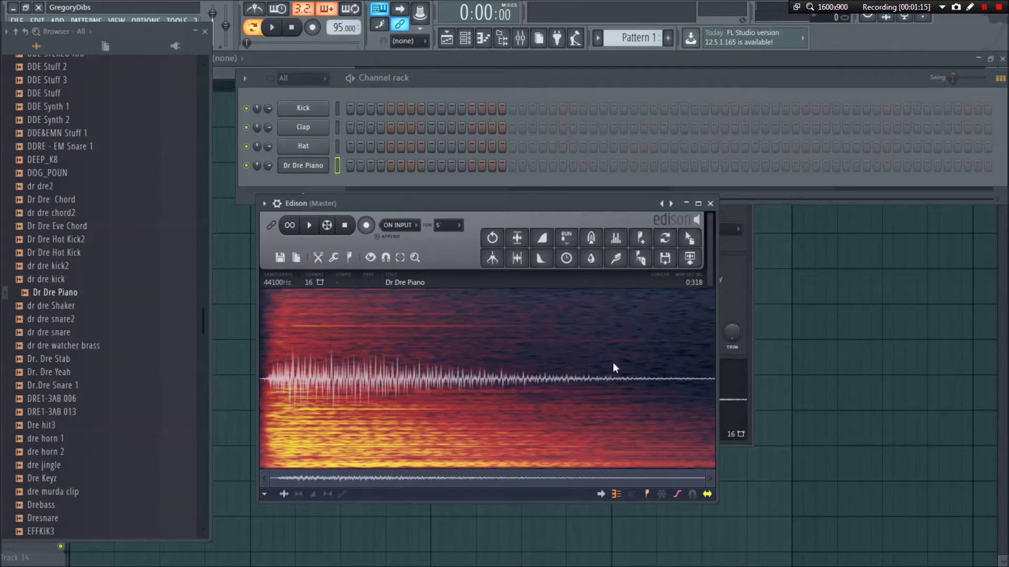
click(310, 228)
key(space)
drag(640, 374, 725, 370)
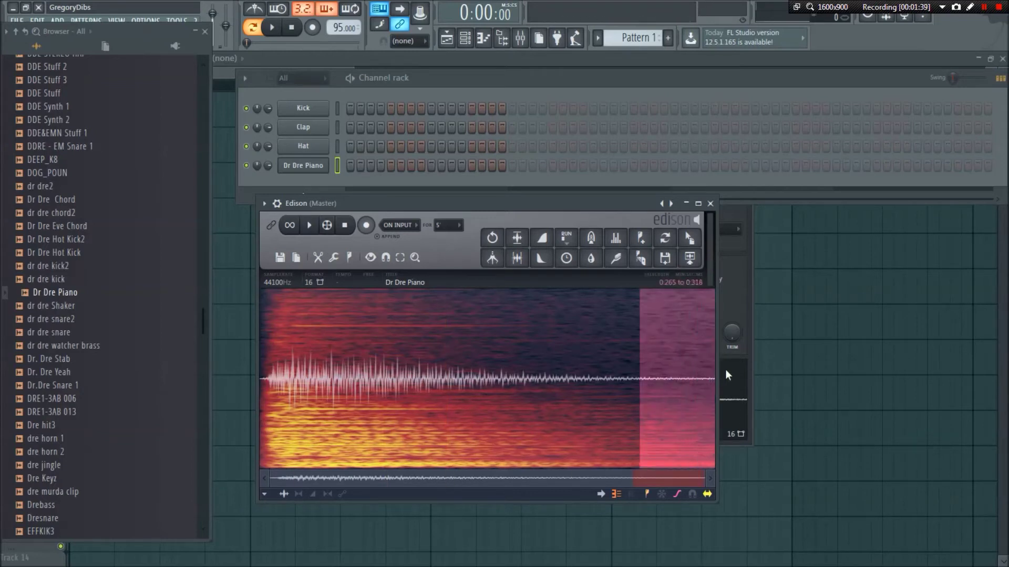
- Apply Fade out to the selected tail of the piano sample
right_click(671, 370)
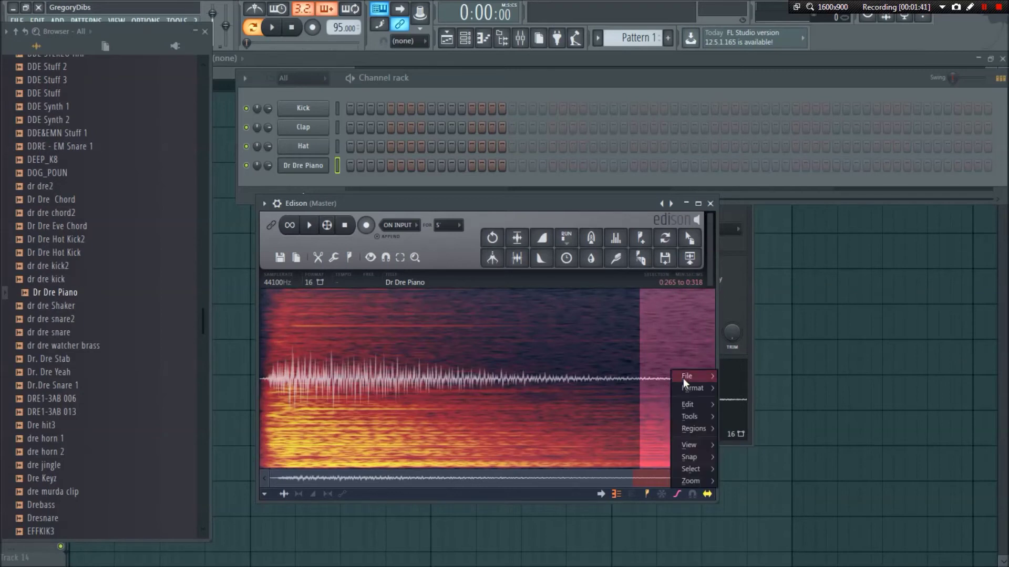
mouse_move(698, 414)
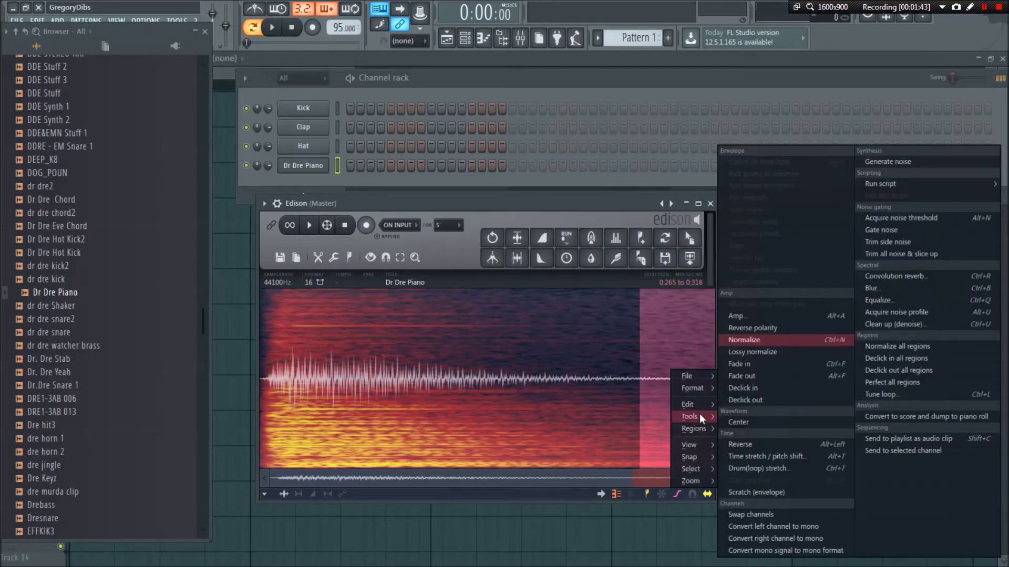
click(754, 378)
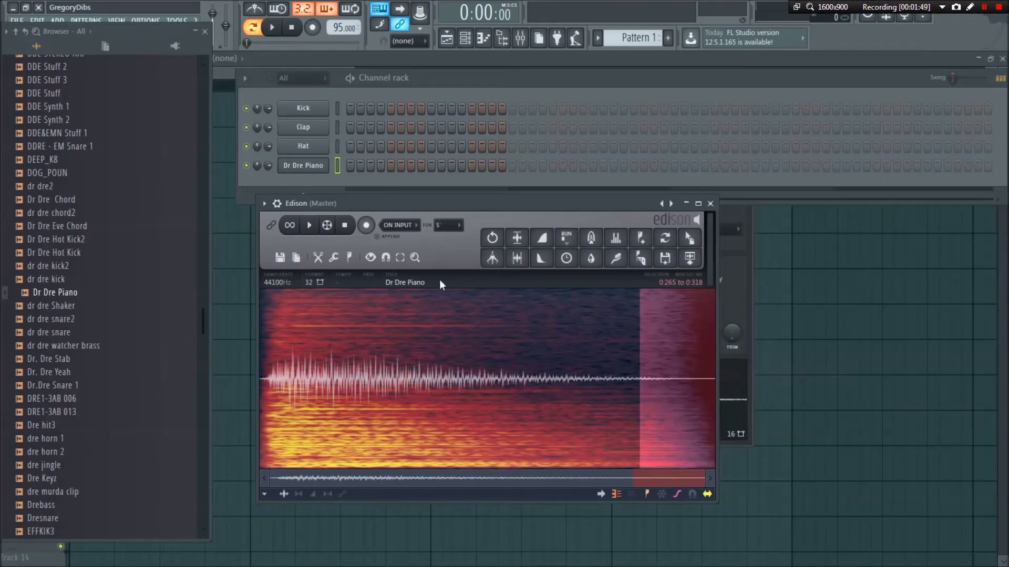
- Check the faded region, clear the selection, and drag the edited sample onto the Dr Dre Piano channel
drag(641, 362, 260, 368)
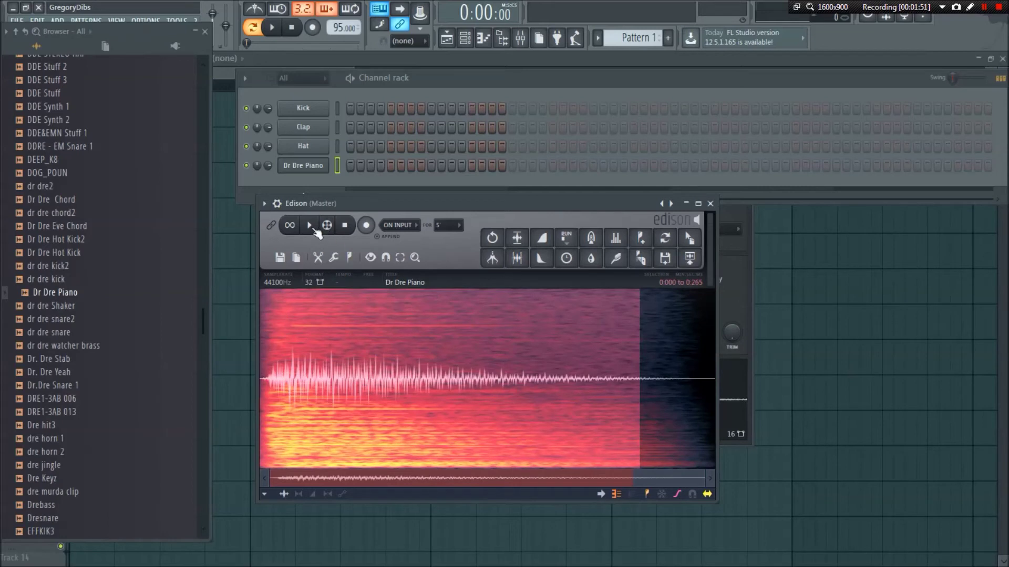
key(ctrl+a)
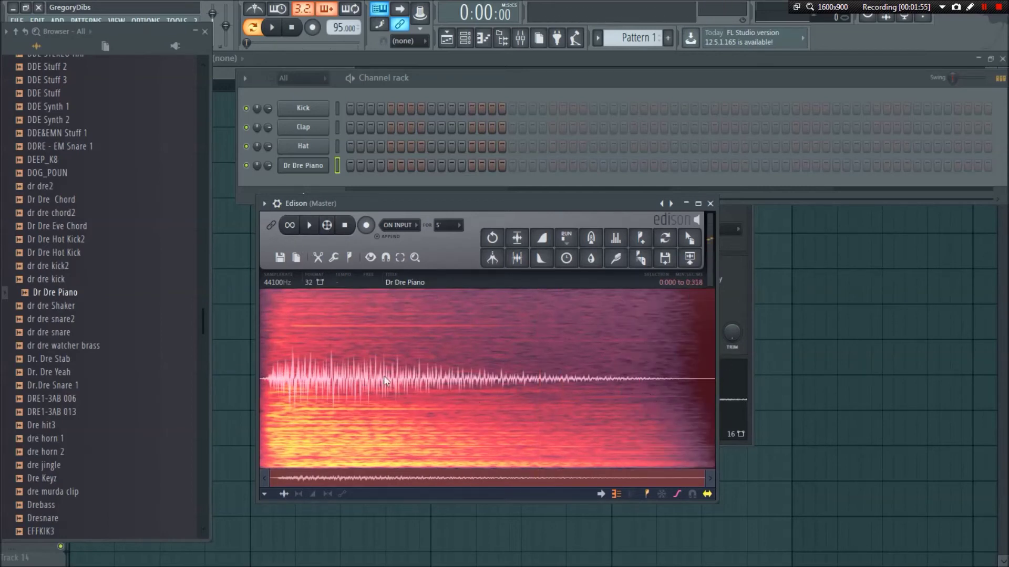
drag(384, 377, 587, 392)
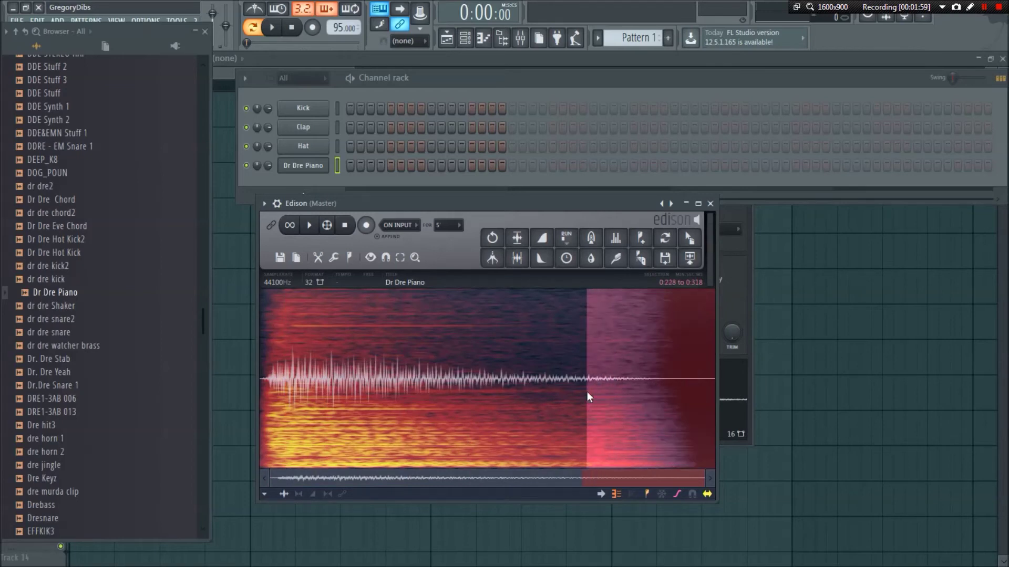
drag(586, 392, 252, 405)
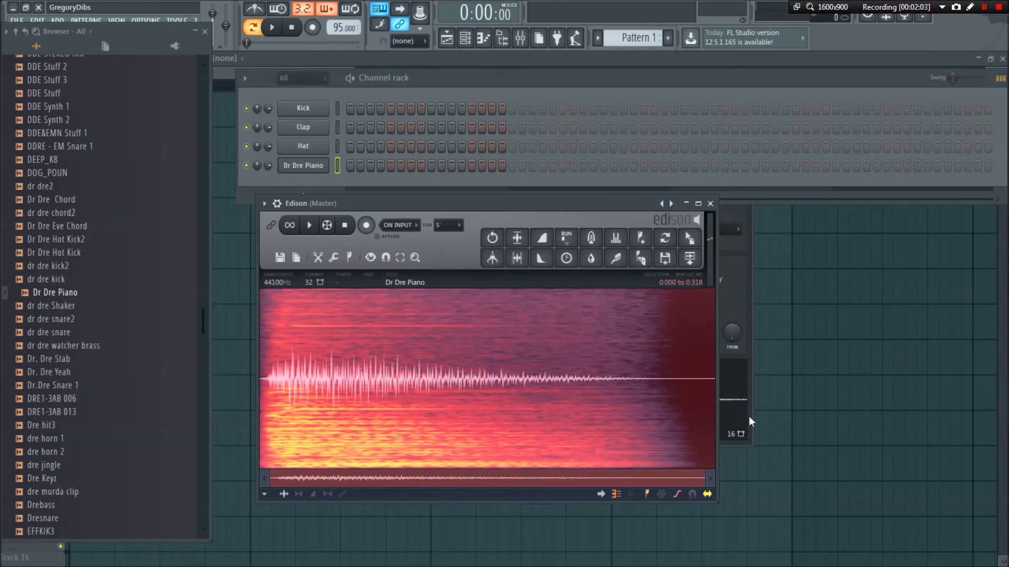
drag(274, 343, 745, 367)
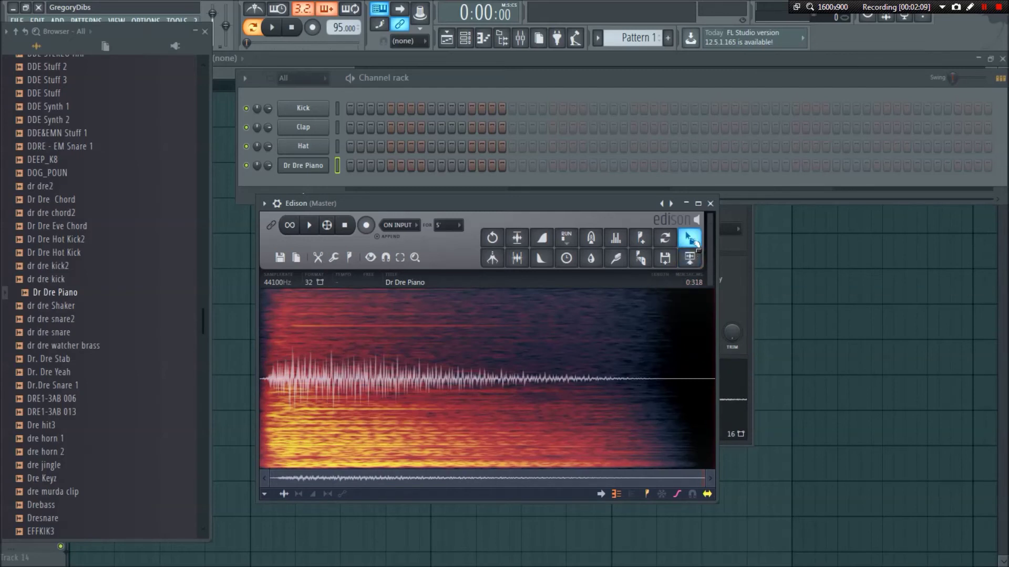
drag(691, 240, 312, 168)
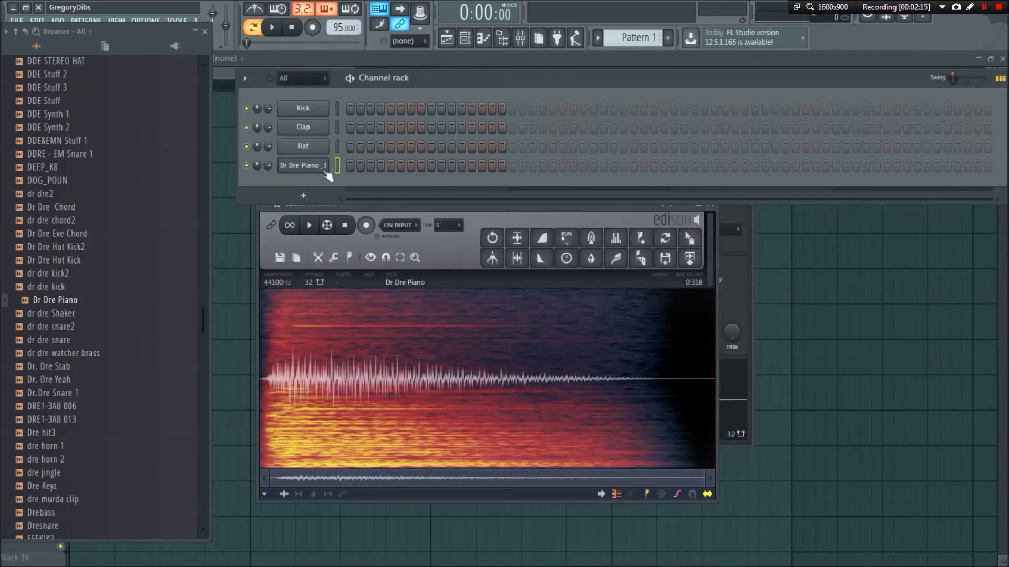
- Close the channel settings, play the pattern with the faded piano, stop, and bring Edison forward
click(315, 164)
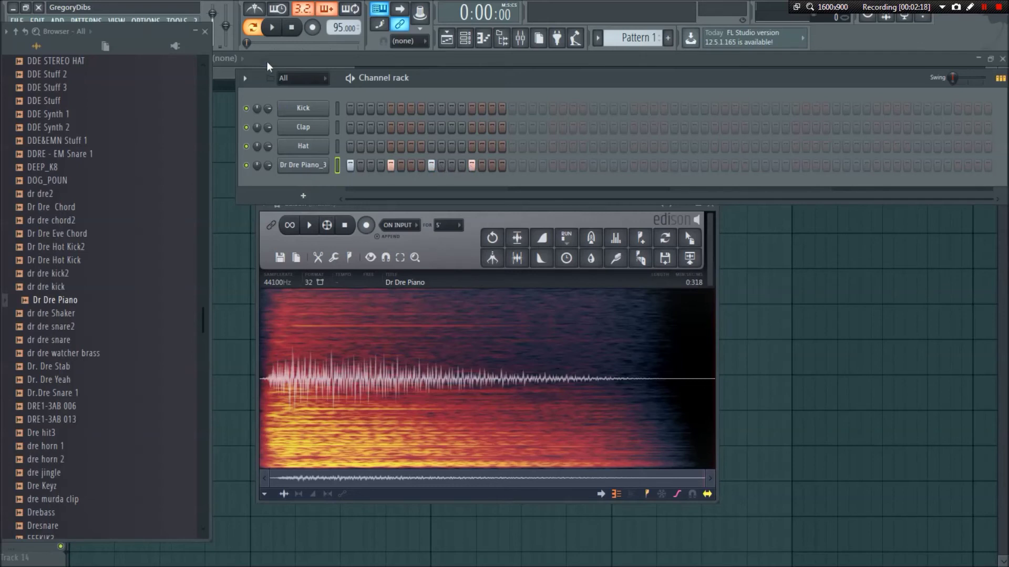
click(272, 28)
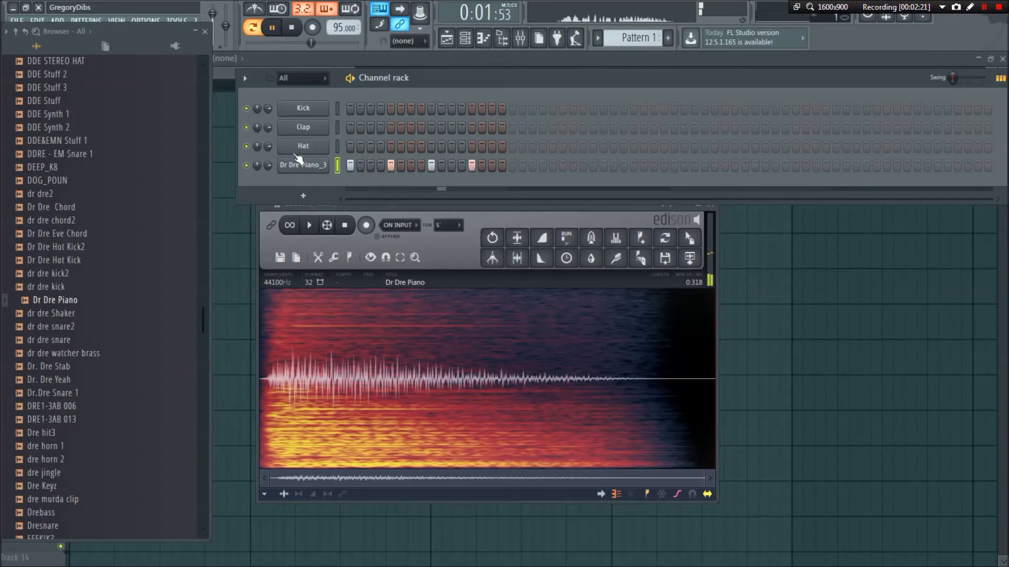
key(space)
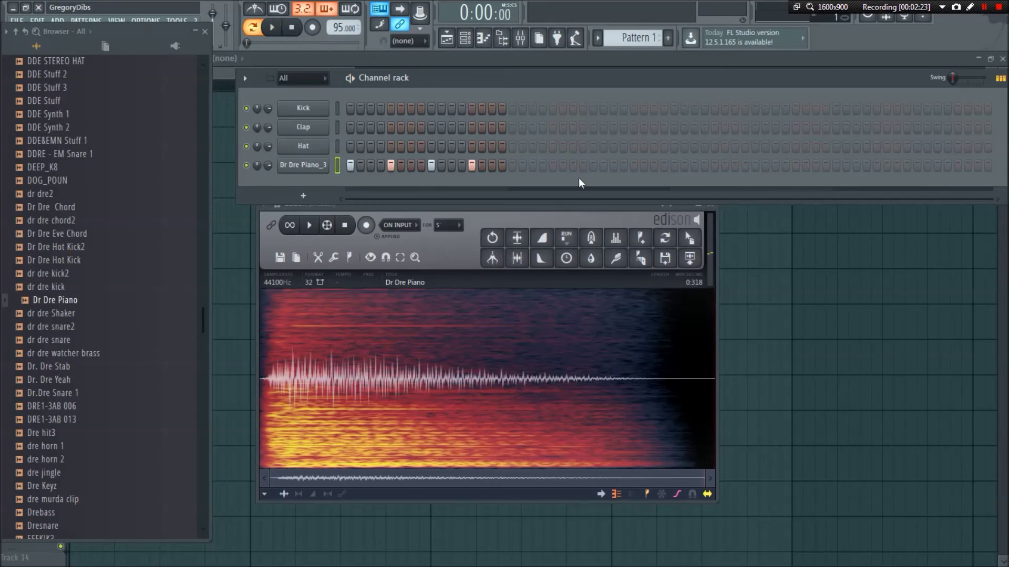
click(374, 207)
right_click(86, 301)
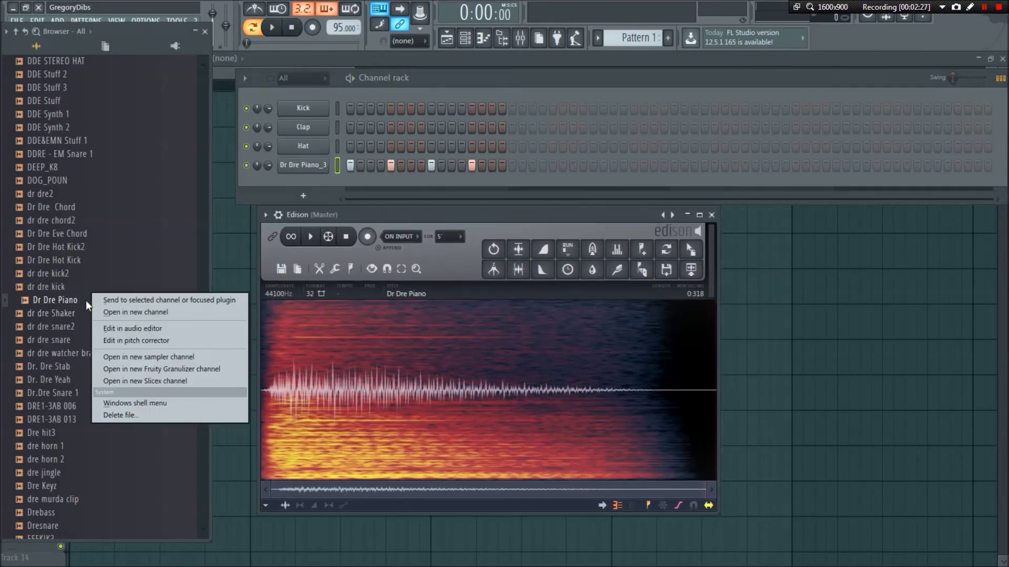
click(421, 222)
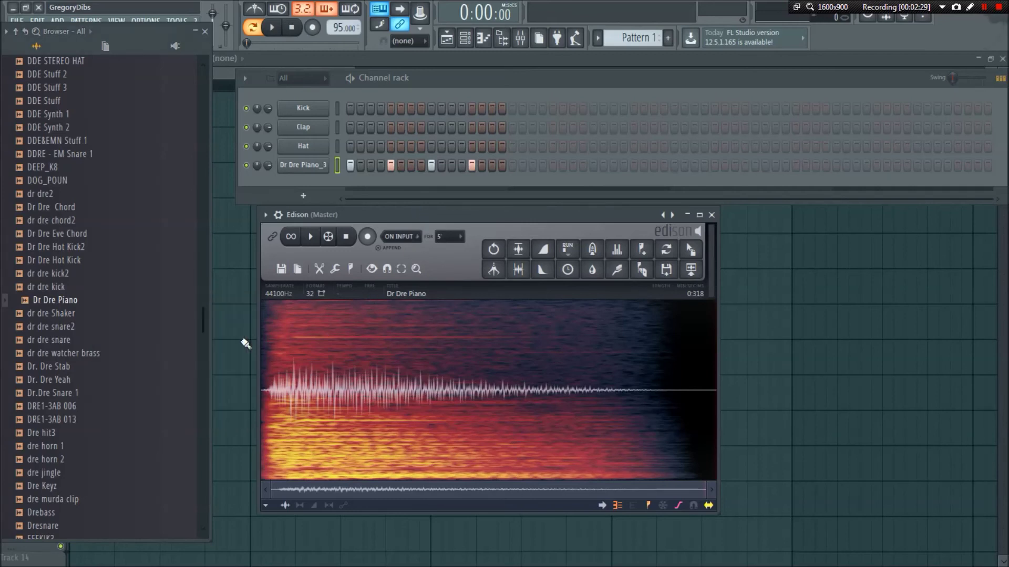
drag(506, 360, 627, 392)
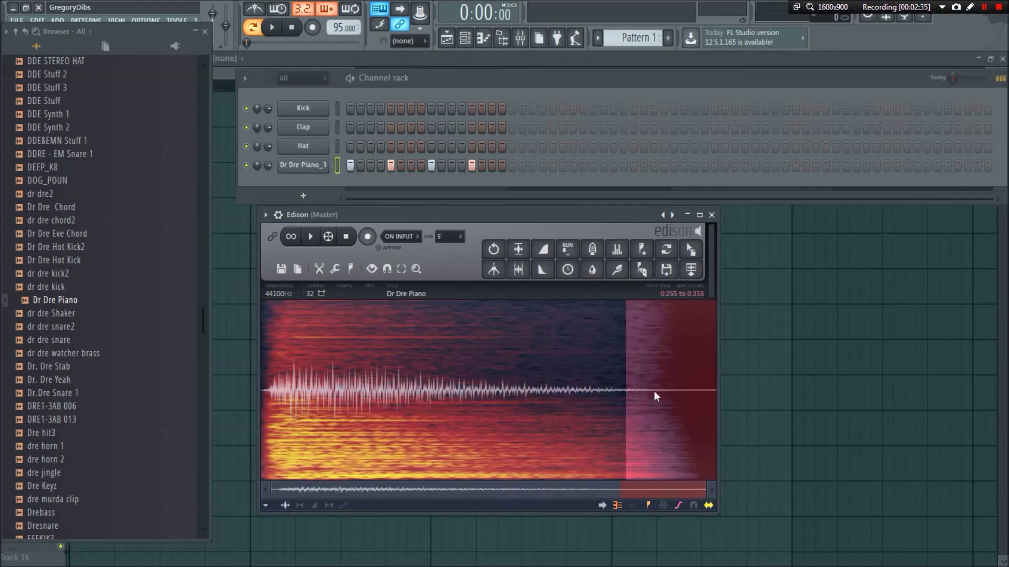
right_click(686, 380)
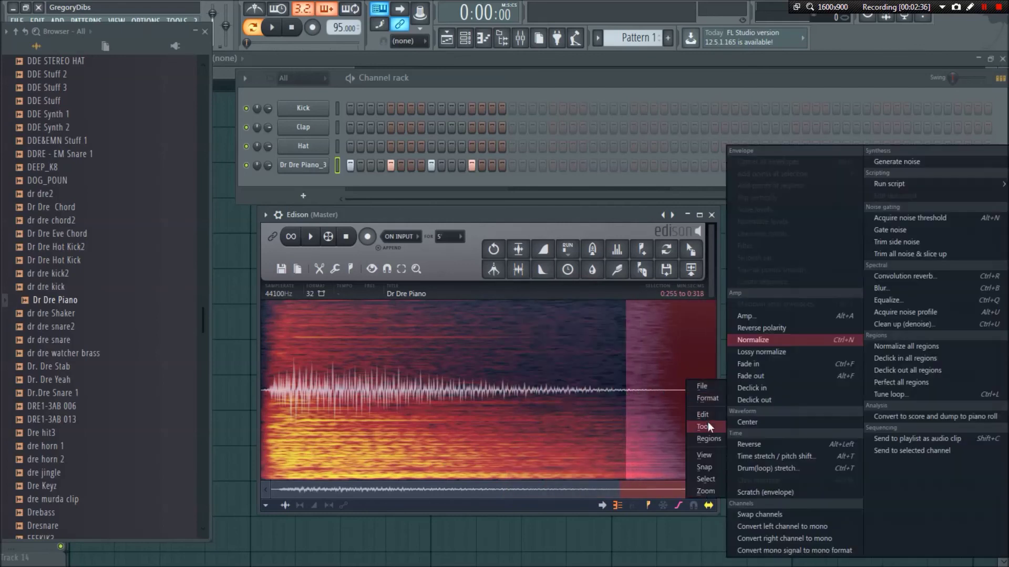
click(525, 216)
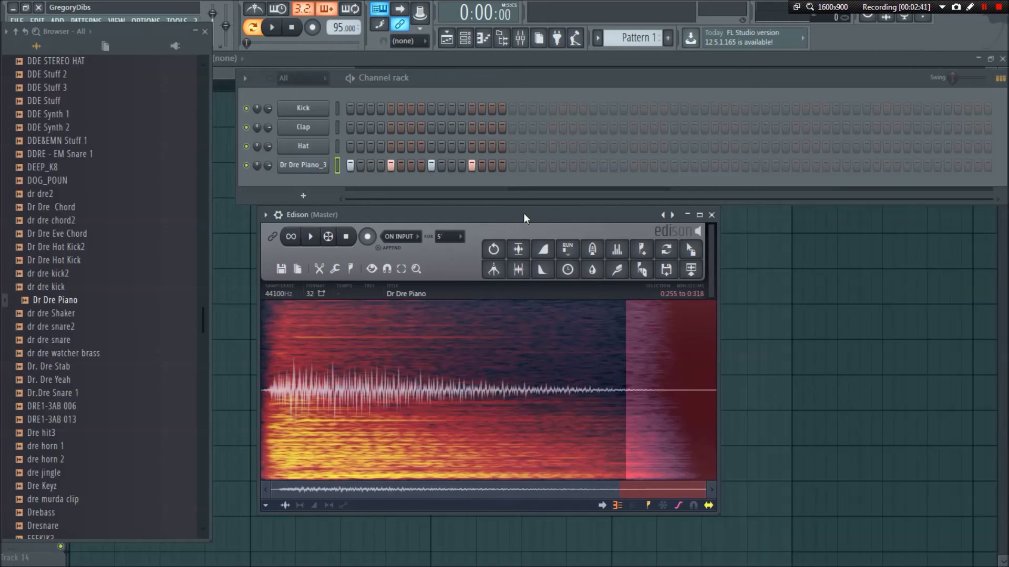